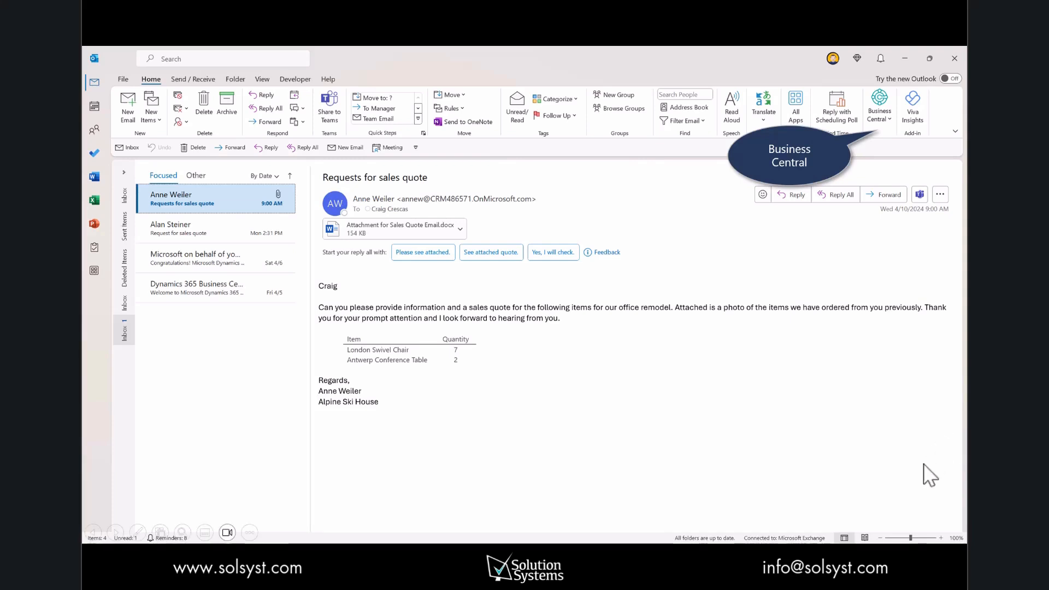
Step: Open the Business Central pane for the sender and review the customer's balance ledger entries and posted invoice
left_click(891, 114)
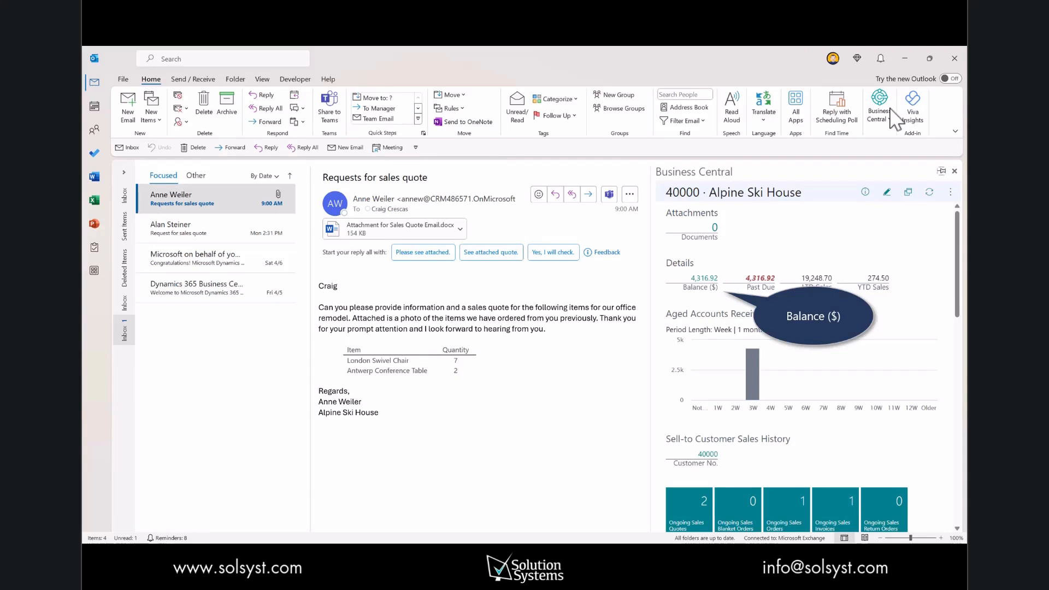
left_click(699, 278)
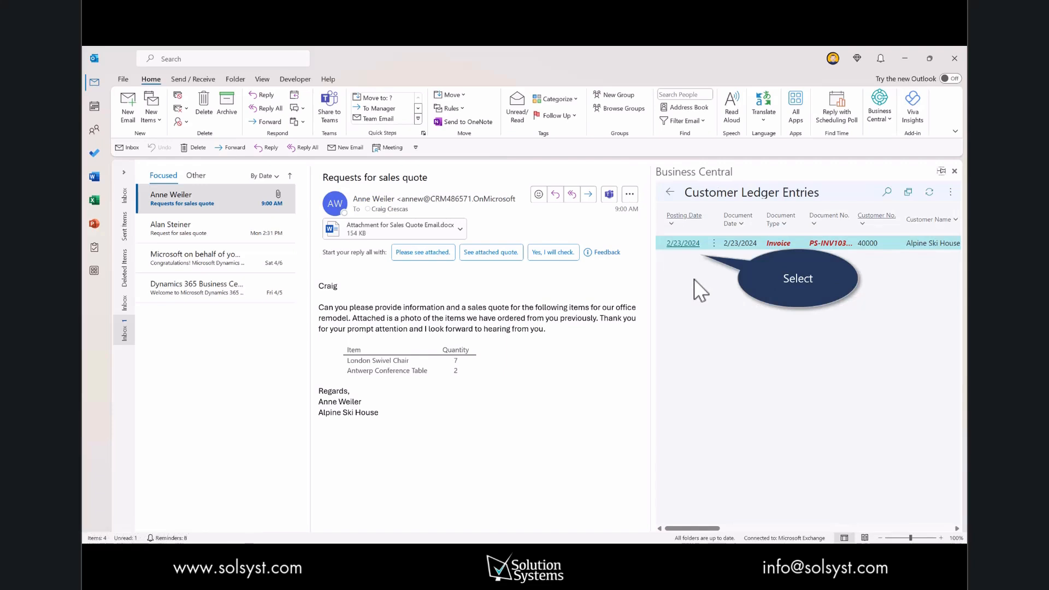
left_click(683, 244)
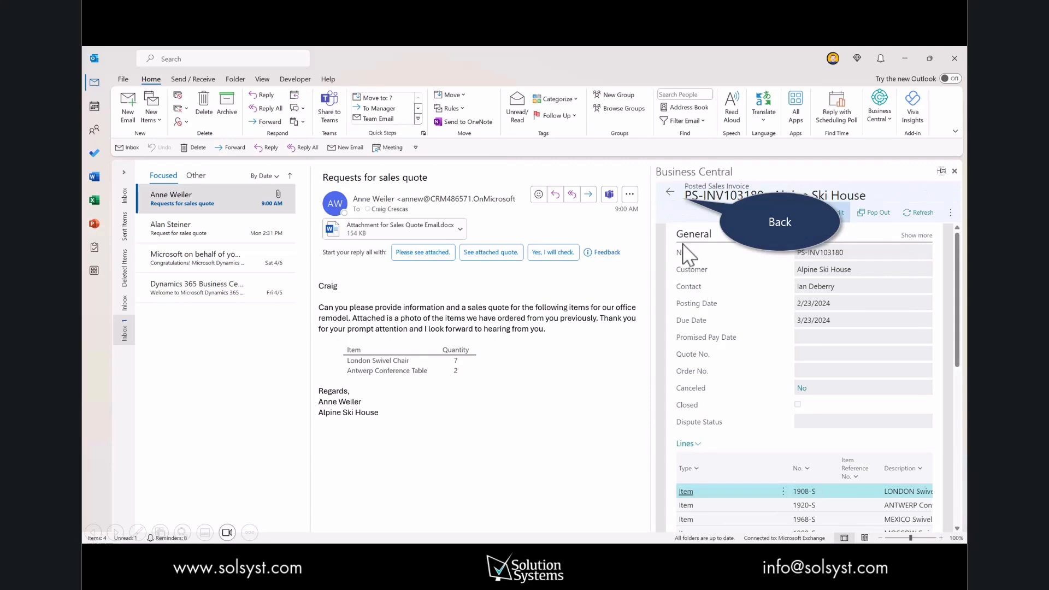
left_click(671, 191)
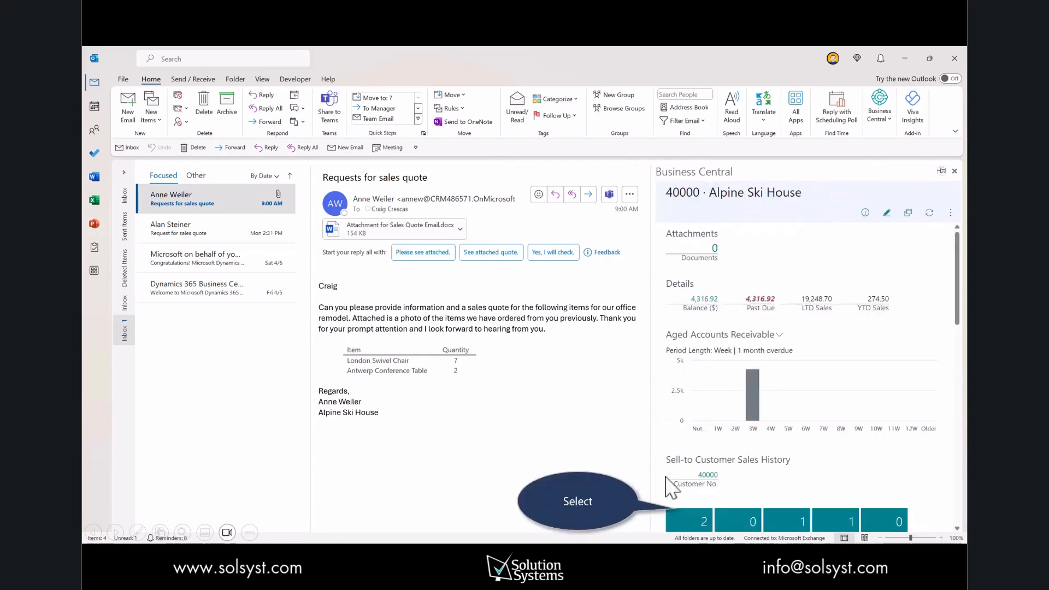
Step: Create a new sales quote for Alpine Ski House and add the suggested London Swivel Chair and Antwerp Conference Table lines from the email
left_click(695, 514)
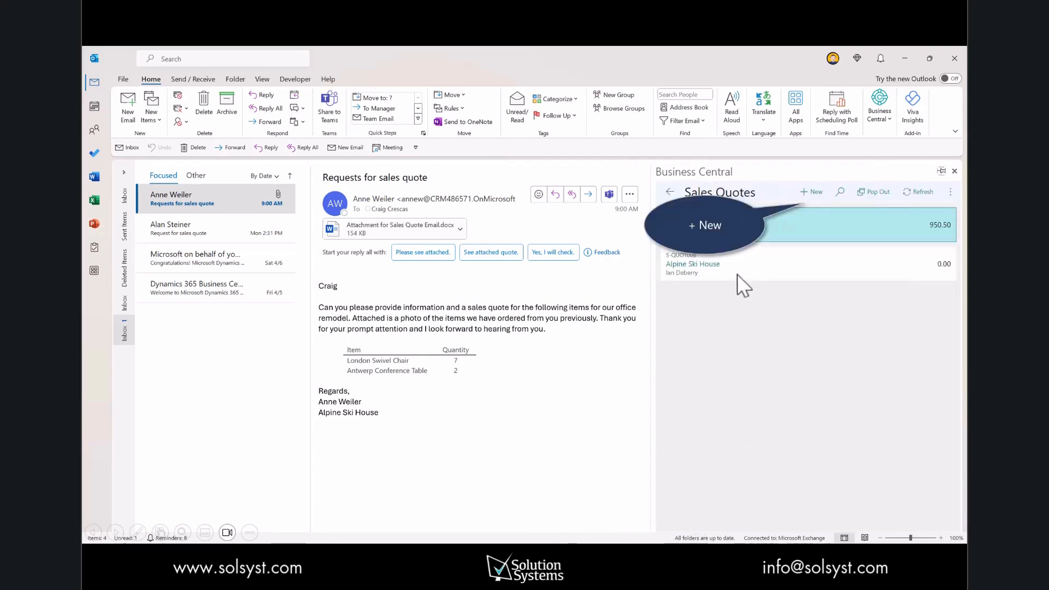
left_click(821, 191)
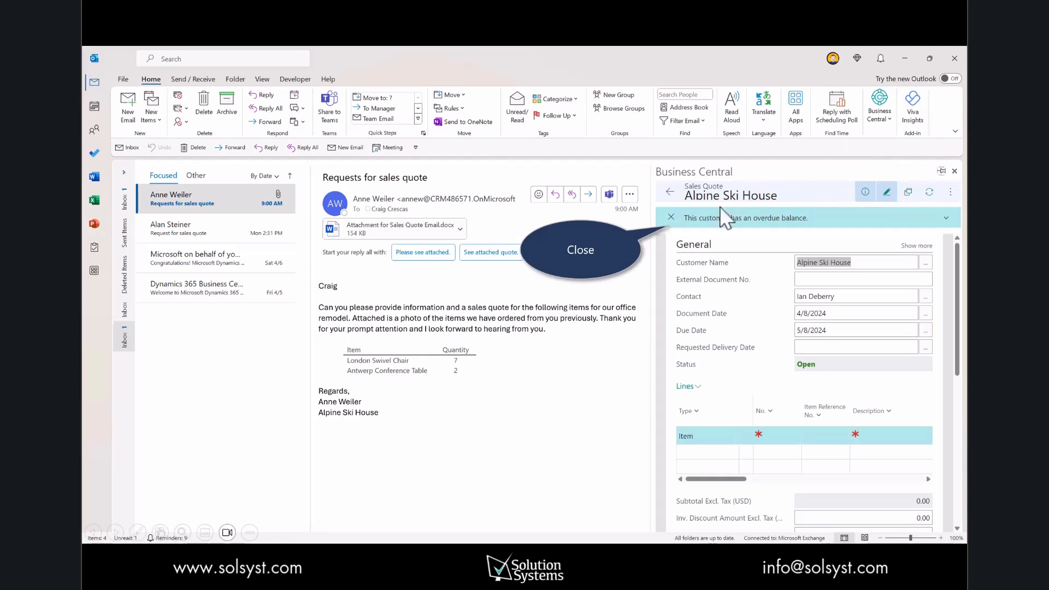
left_click(671, 217)
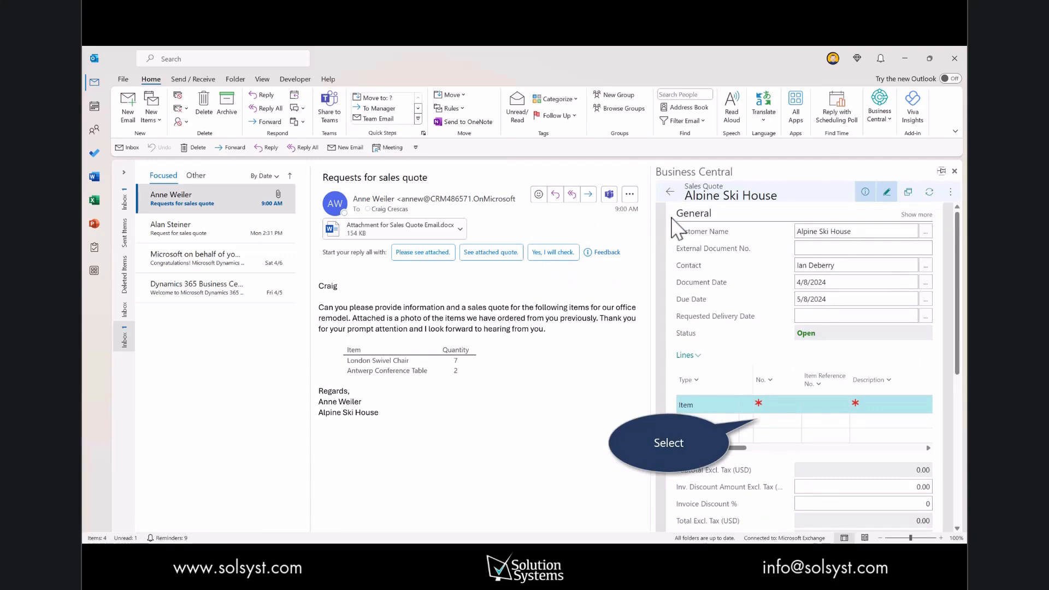
left_click(777, 410)
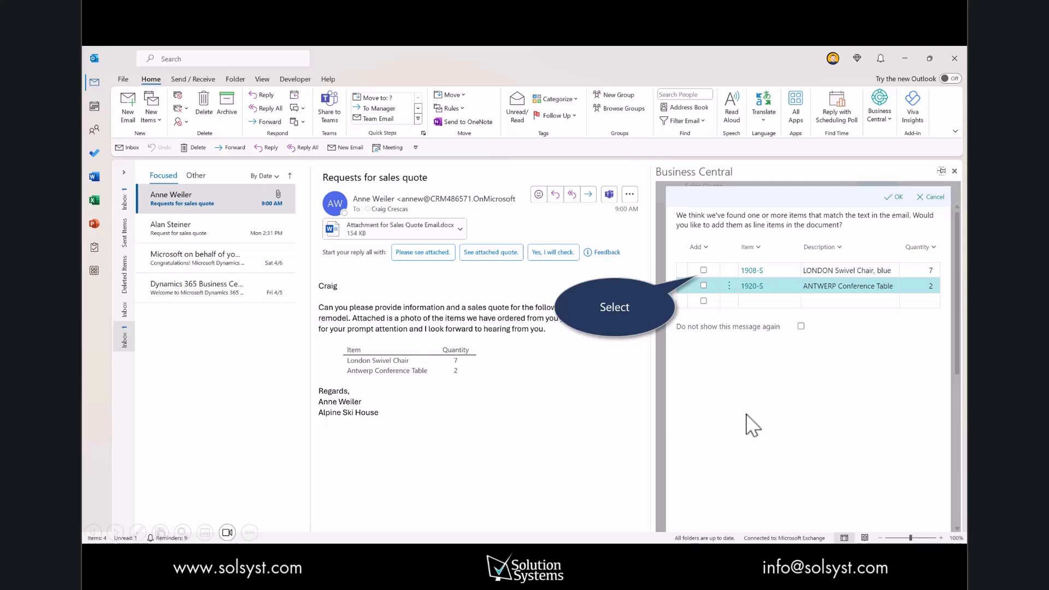
left_click(895, 197)
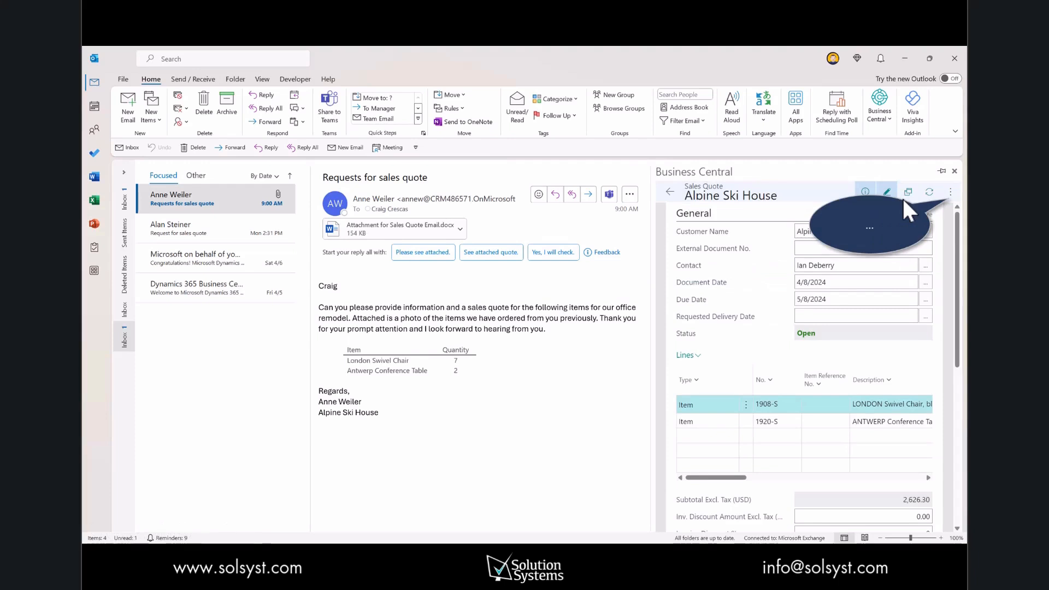
Step: Attach the email's Word attachment to the sales quote from the email
left_click(952, 193)
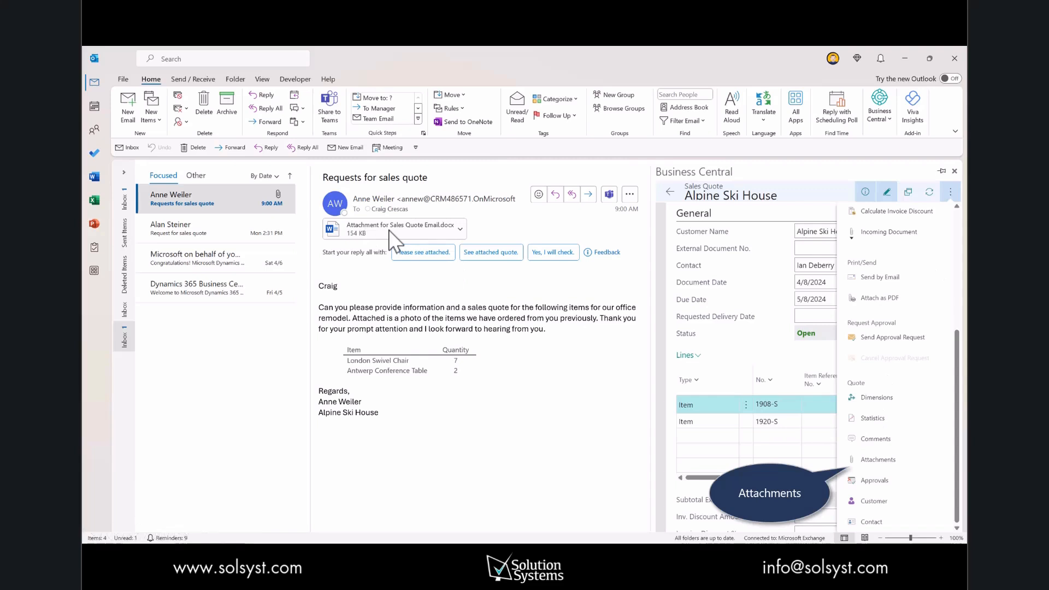
left_click(883, 459)
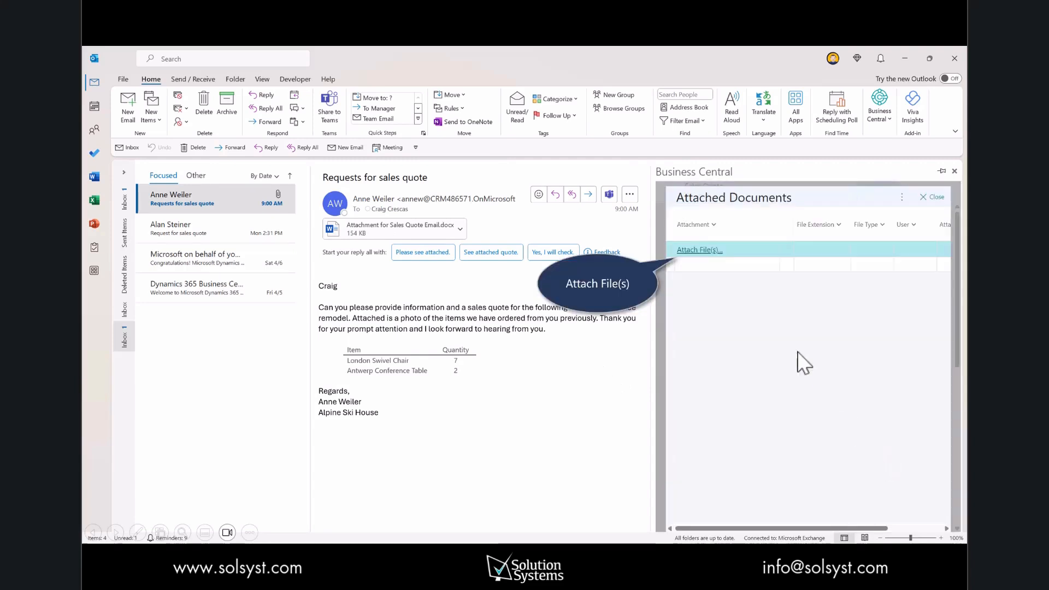
left_click(708, 256)
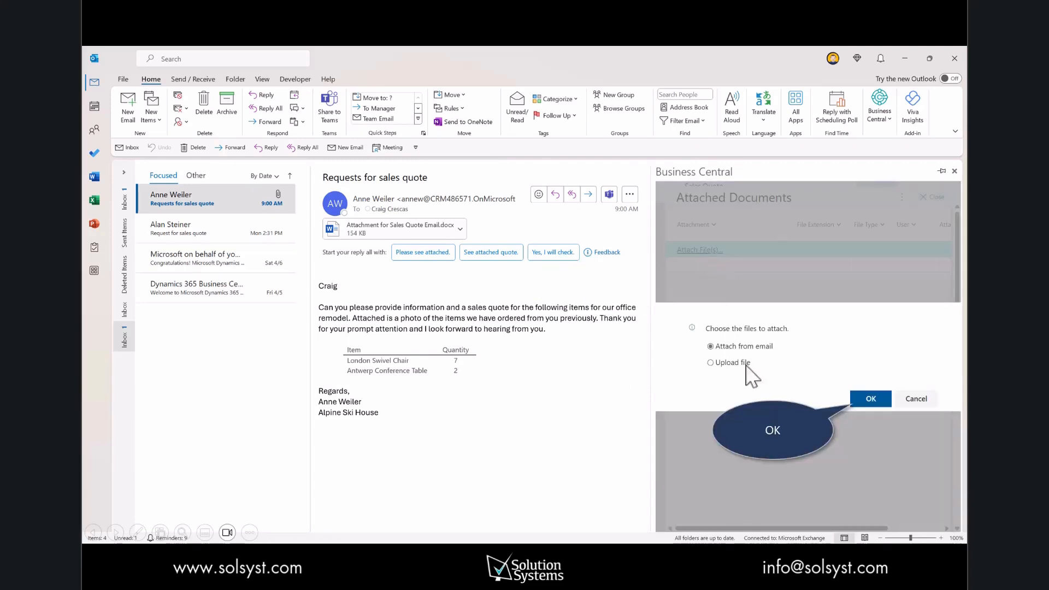
left_click(863, 400)
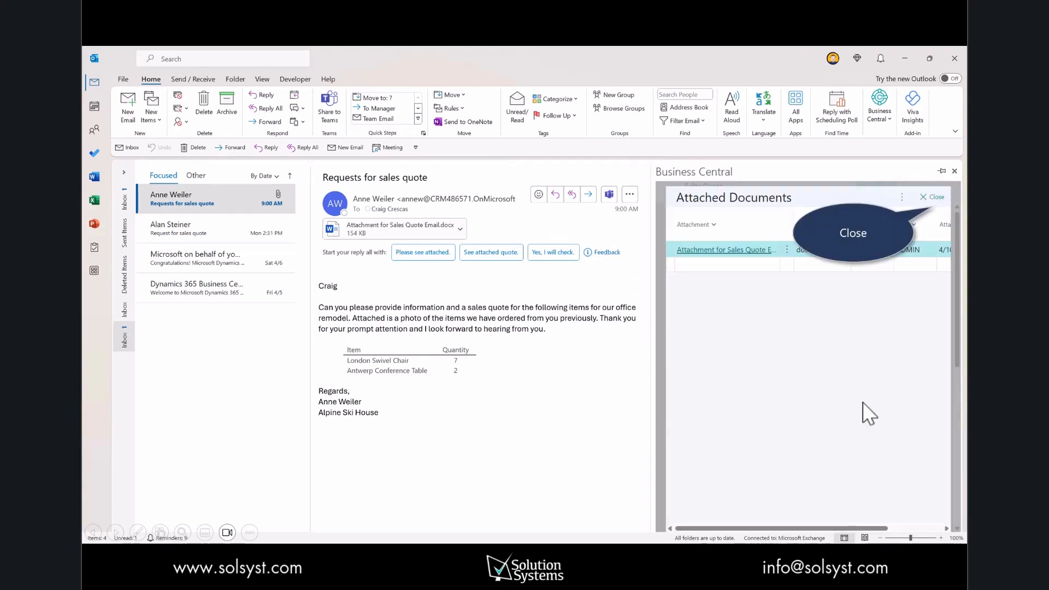
left_click(936, 199)
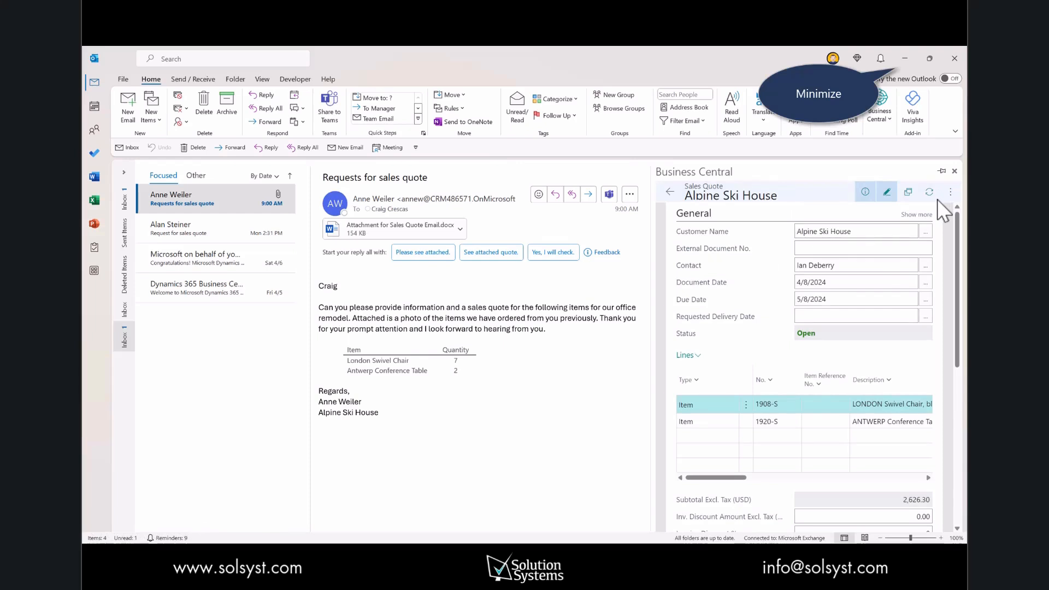
Step: Open sales quote S-QUO1009 in the Business Central web client and view its attached document
left_click(905, 58)
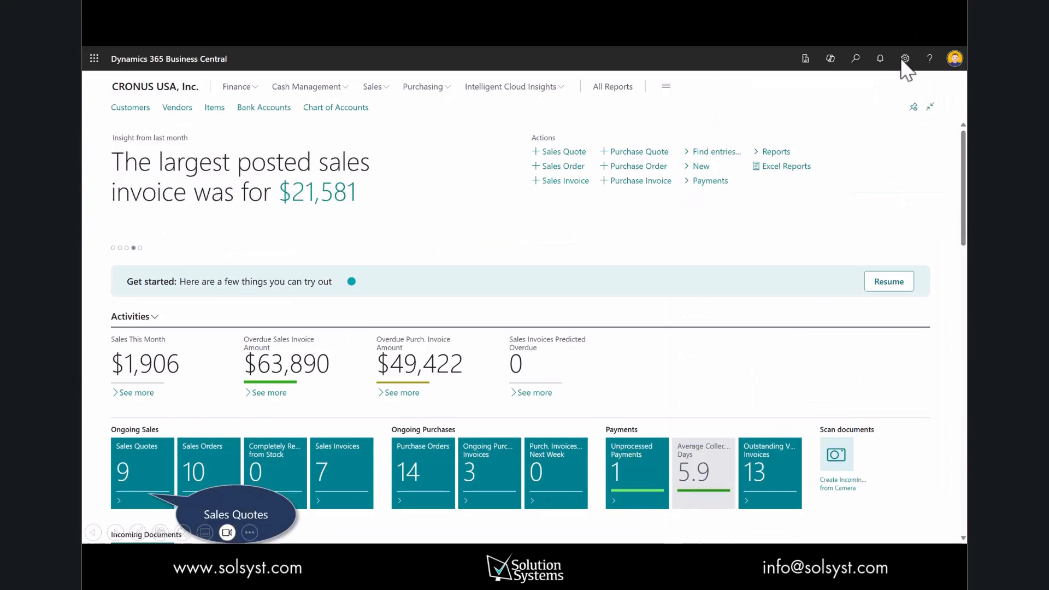
left_click(133, 479)
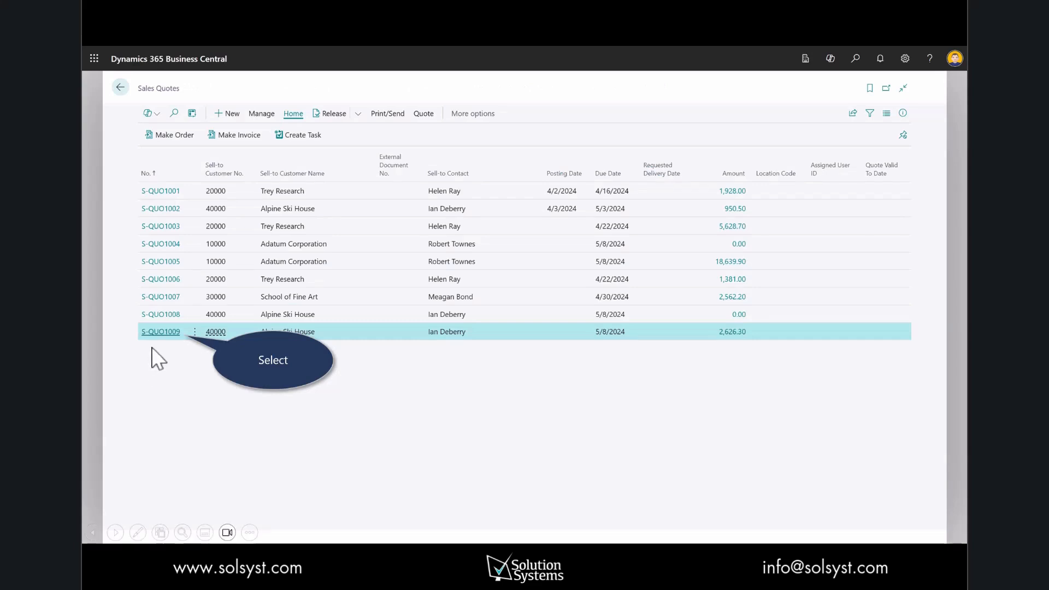
left_click(160, 332)
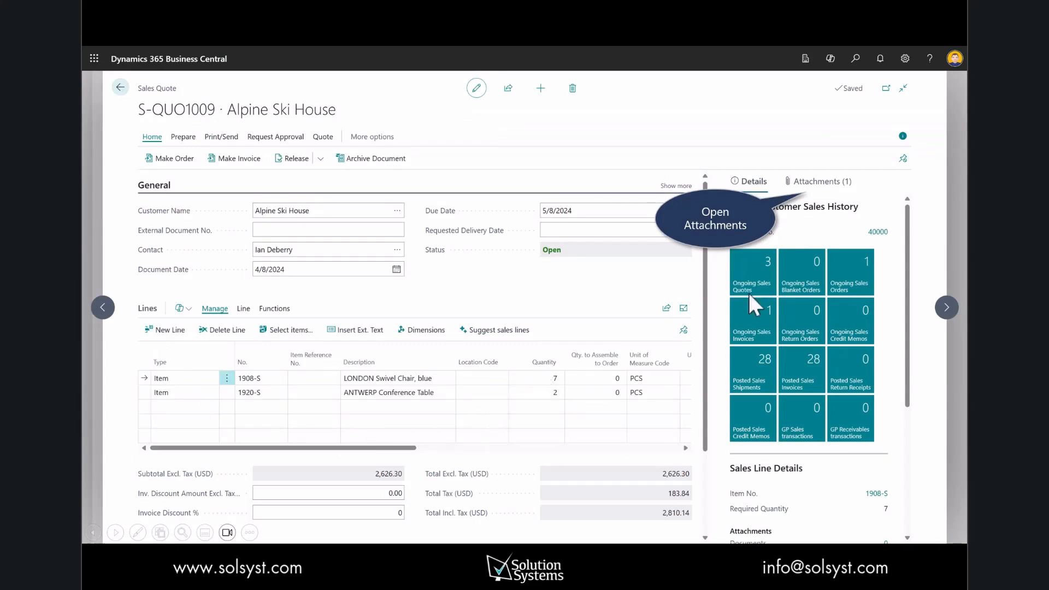
left_click(822, 182)
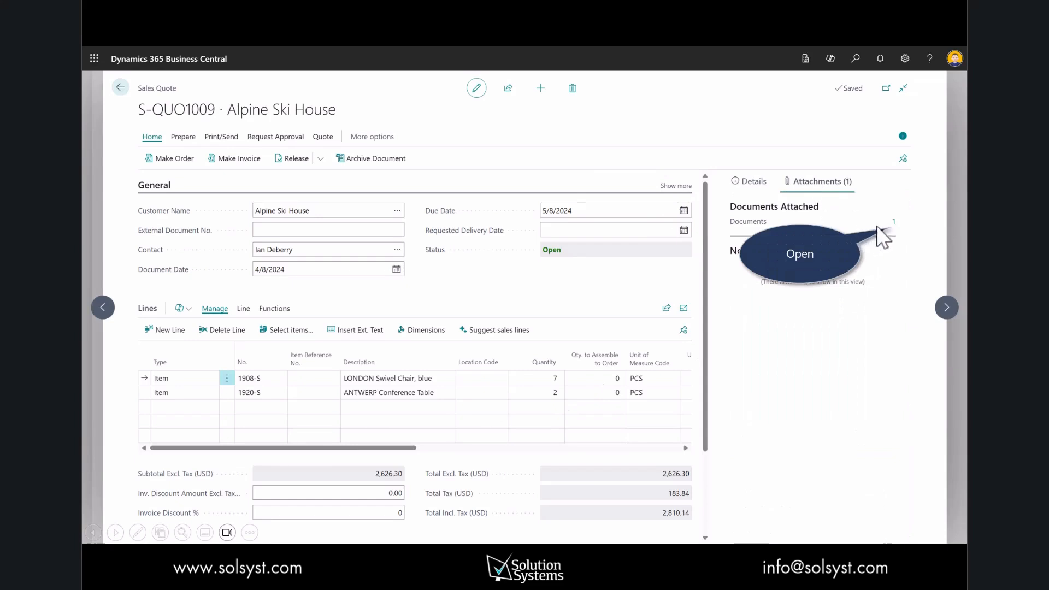
left_click(891, 225)
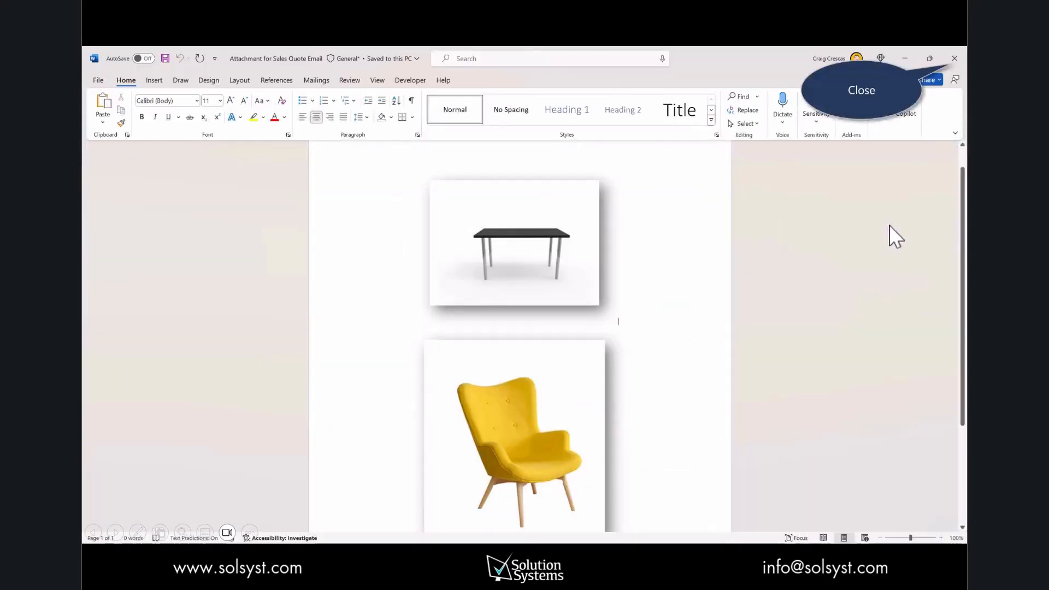
left_click(956, 60)
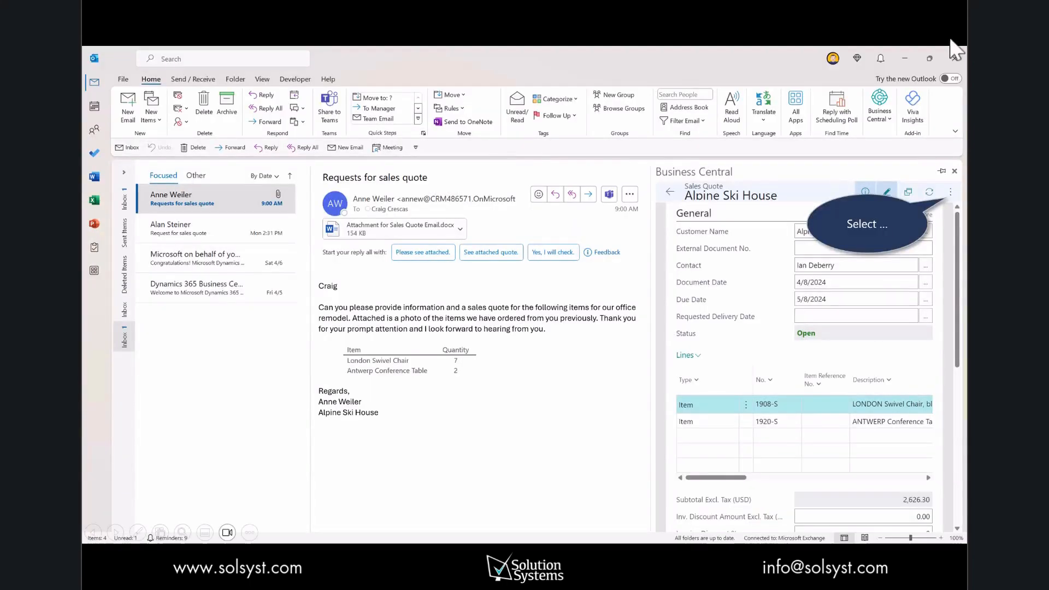
Step: Send the sales quote by email and open the quote PDF attached to the reply
left_click(952, 193)
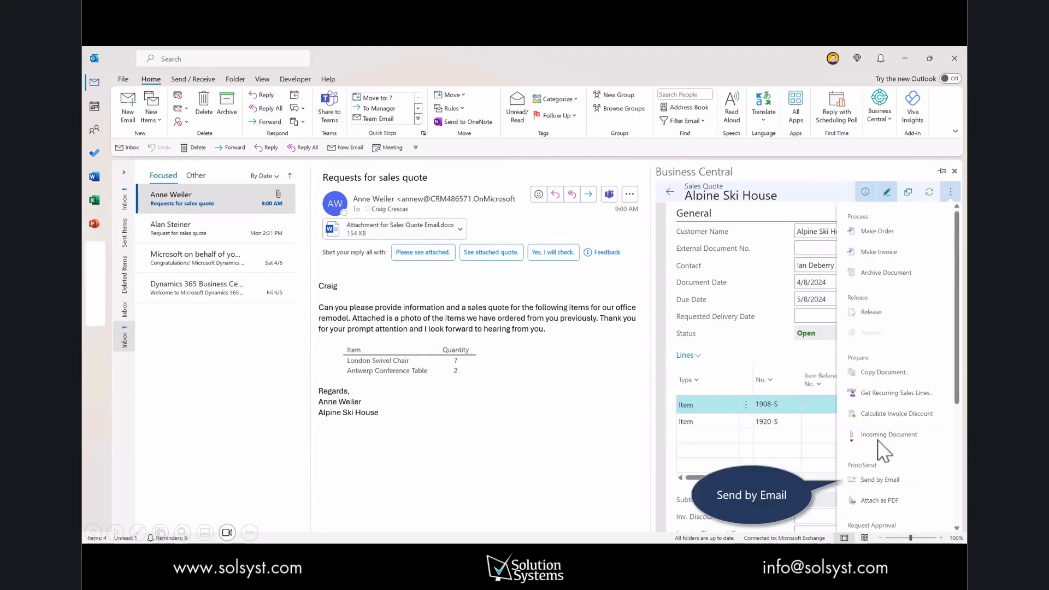
left_click(881, 480)
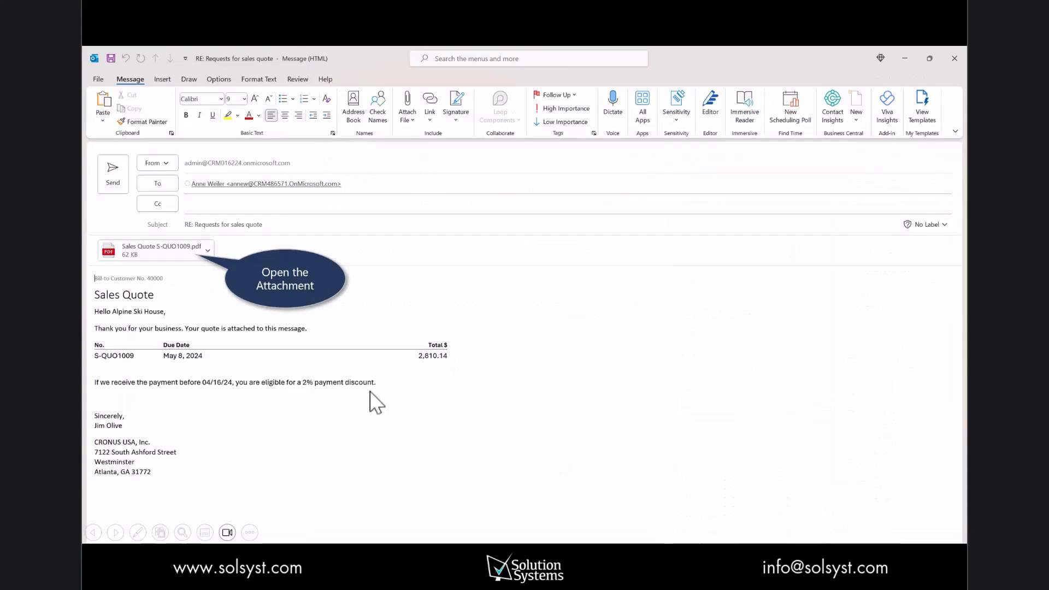
double_click(149, 259)
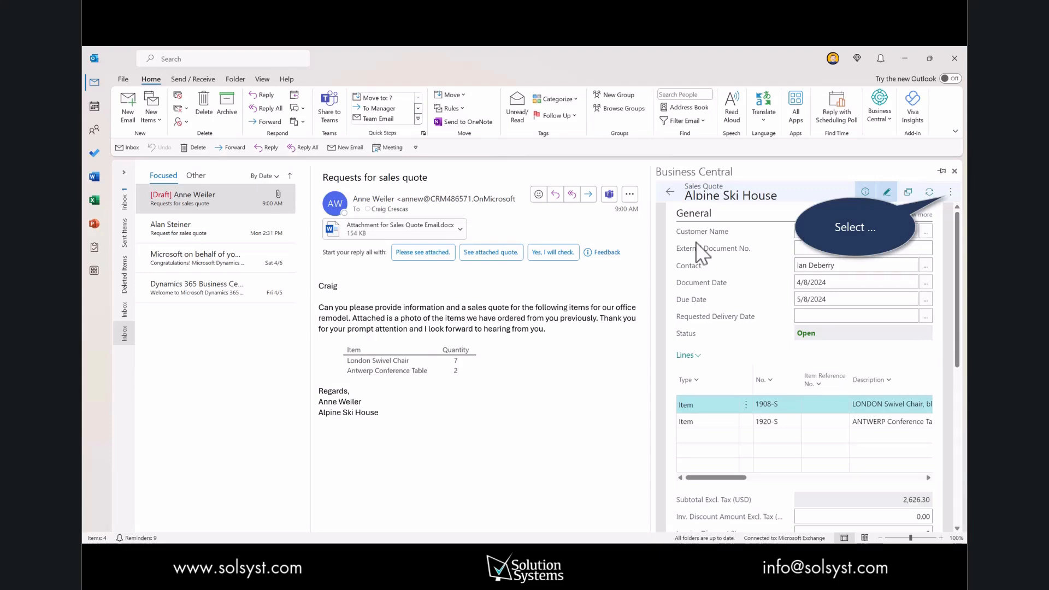
Step: Convert the sales quote into a sales invoice and open it from the Sales Invoices list
left_click(950, 192)
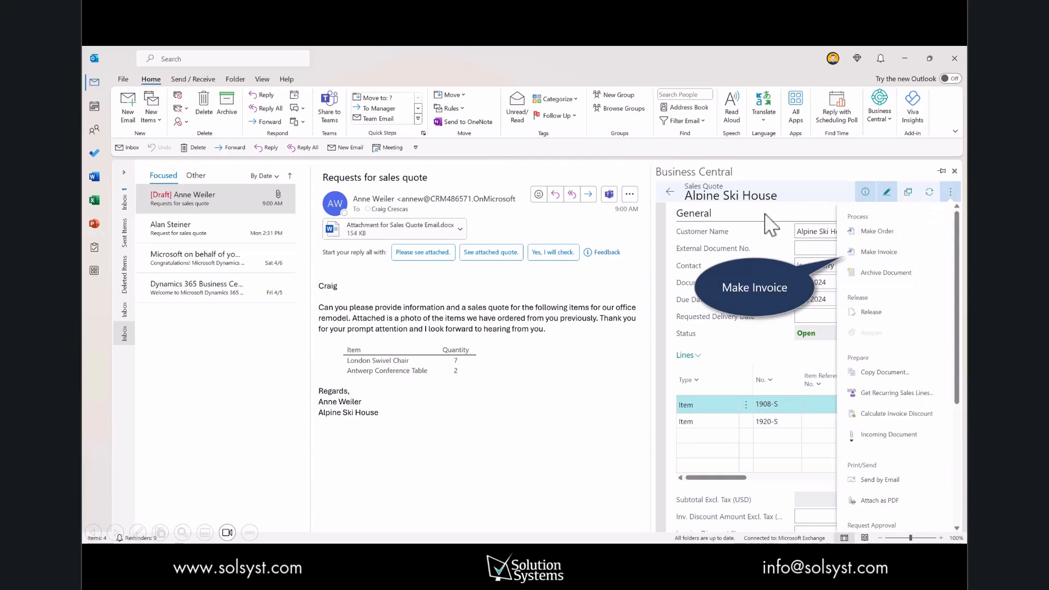
left_click(877, 251)
left_click(876, 382)
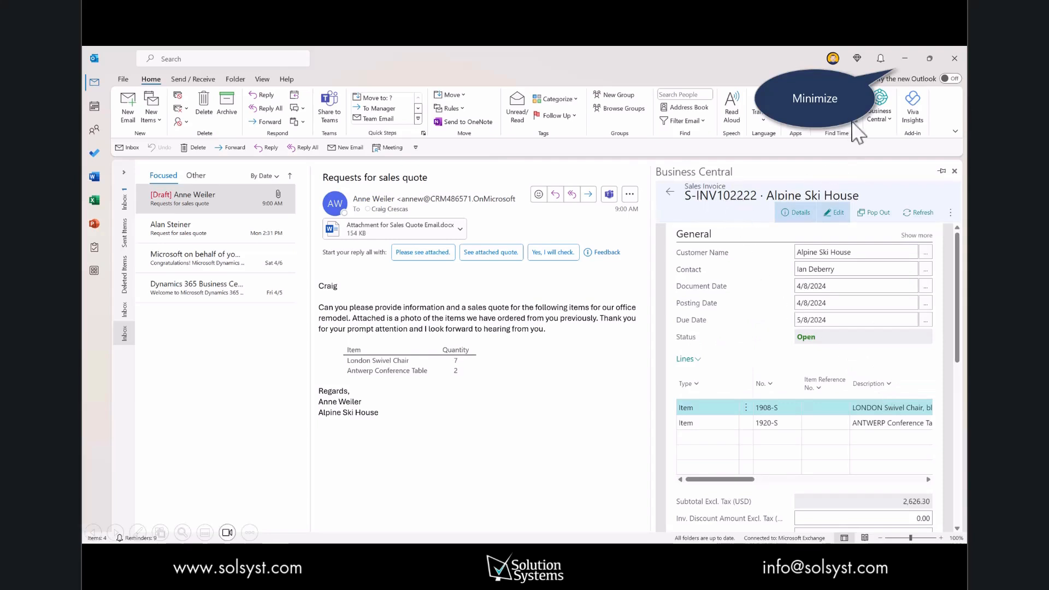
left_click(906, 58)
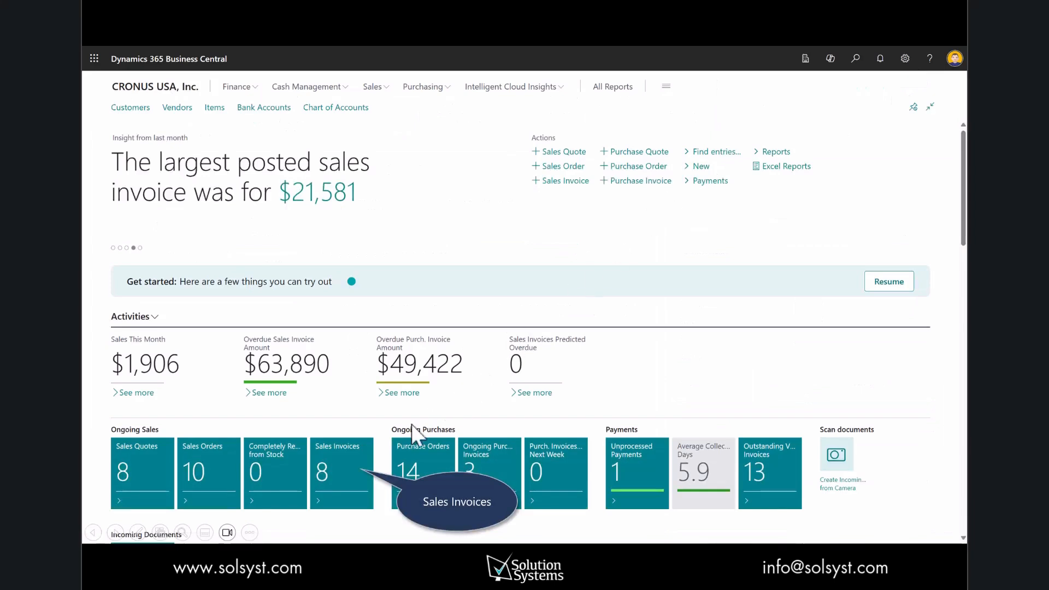
left_click(359, 453)
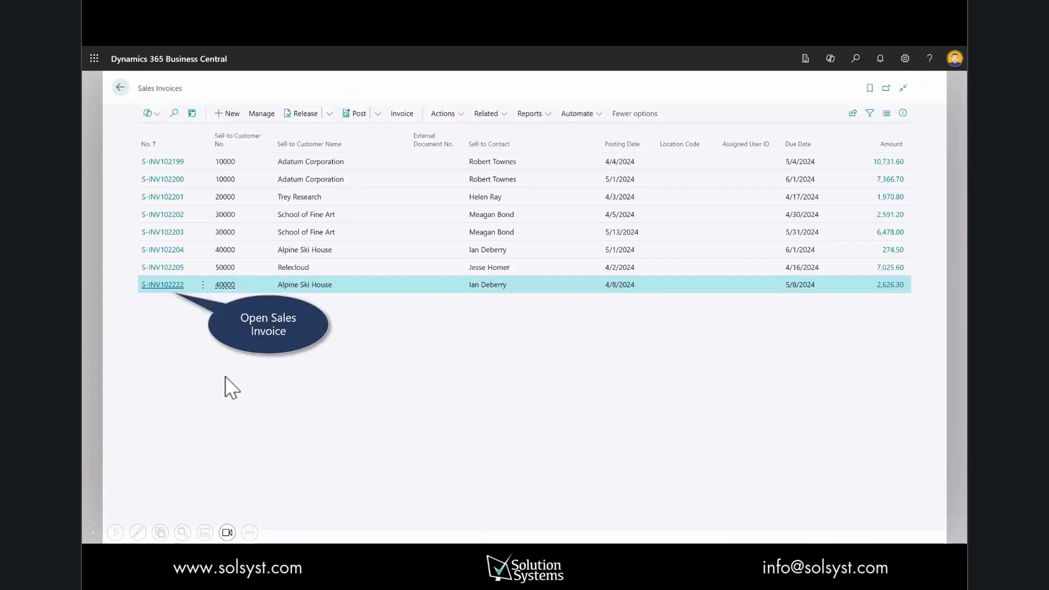
left_click(162, 285)
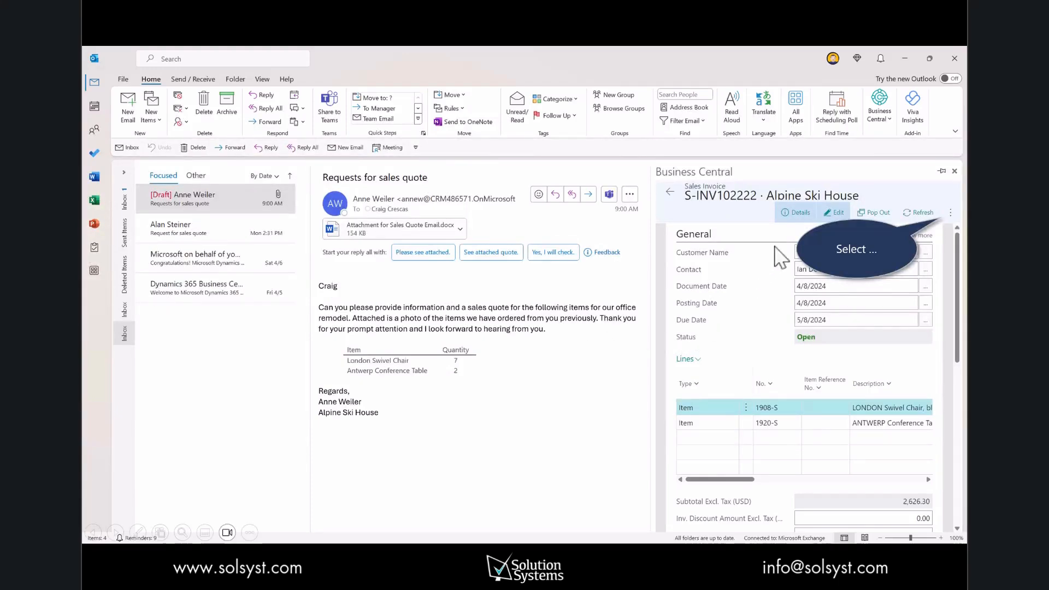
Step: Post the sales invoice and return to the customer's balance details
left_click(949, 214)
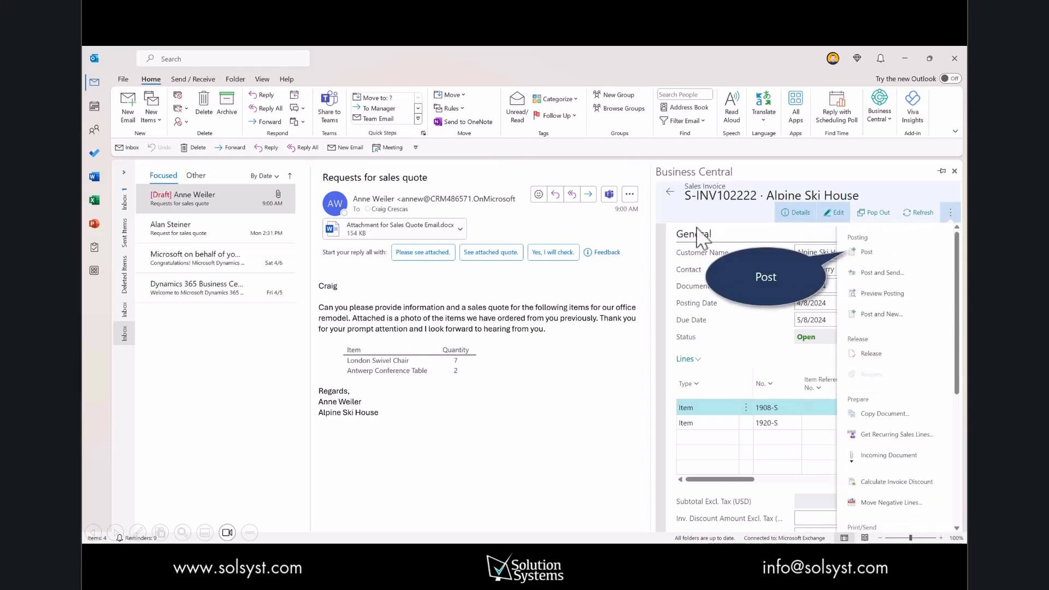
left_click(865, 253)
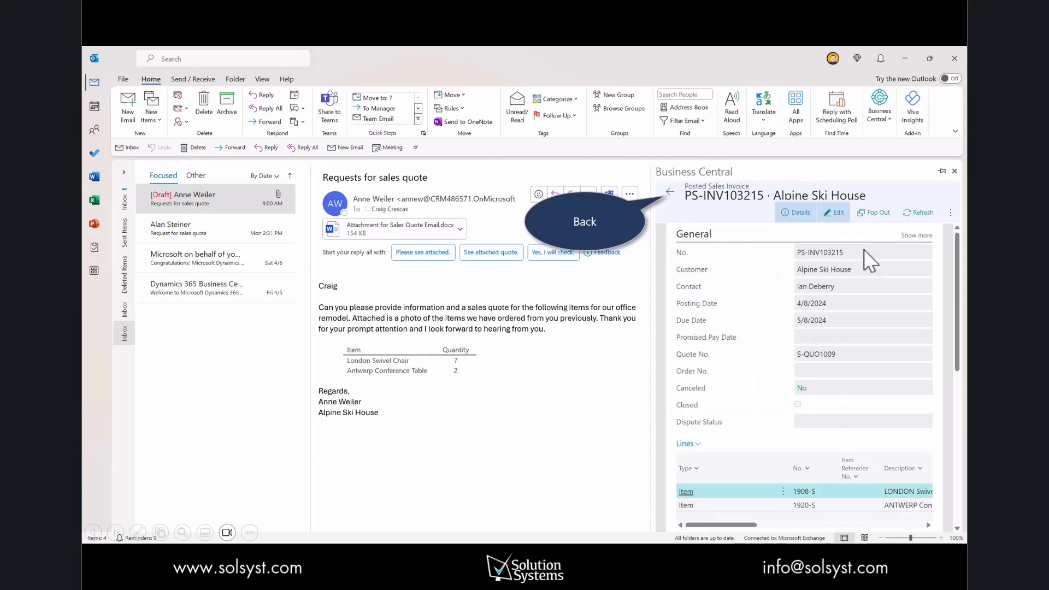
left_click(668, 193)
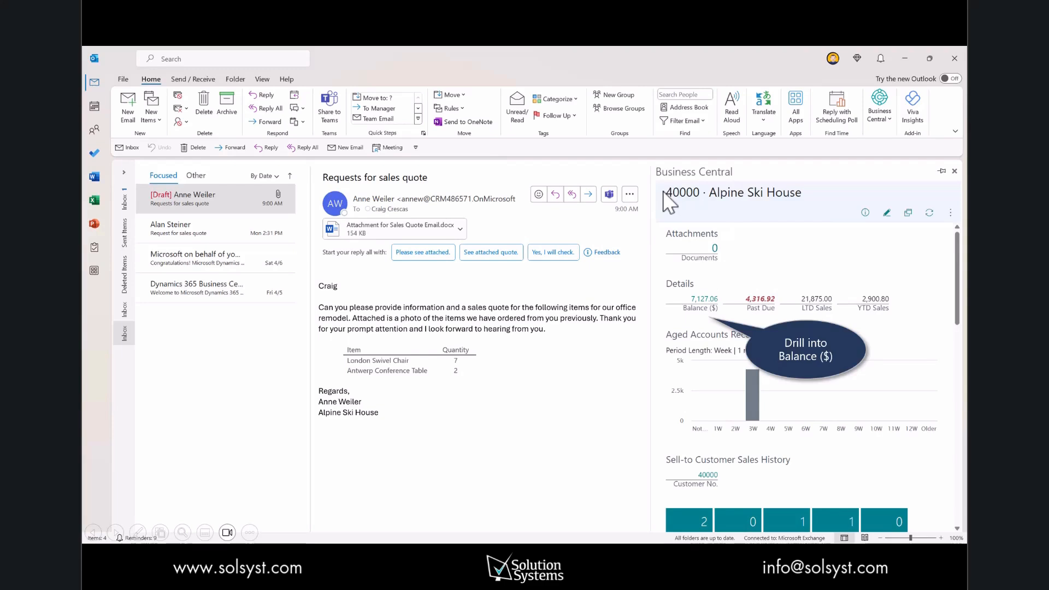
left_click(704, 300)
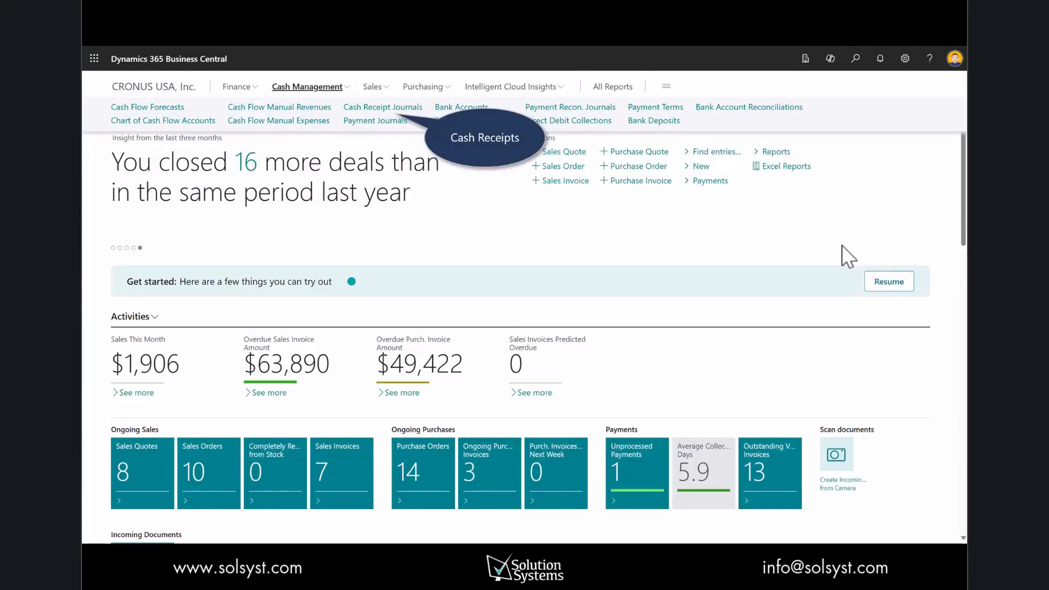
Step: In the GENERAL cash receipt journal, apply the customer's payment line to the posted invoice PS-INV103215
left_click(371, 108)
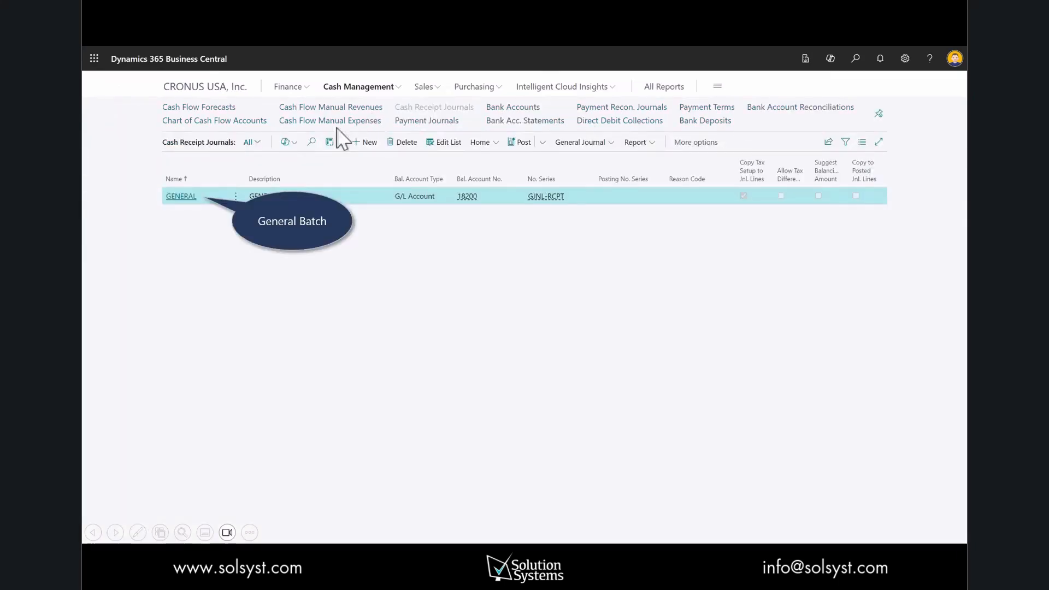
left_click(190, 198)
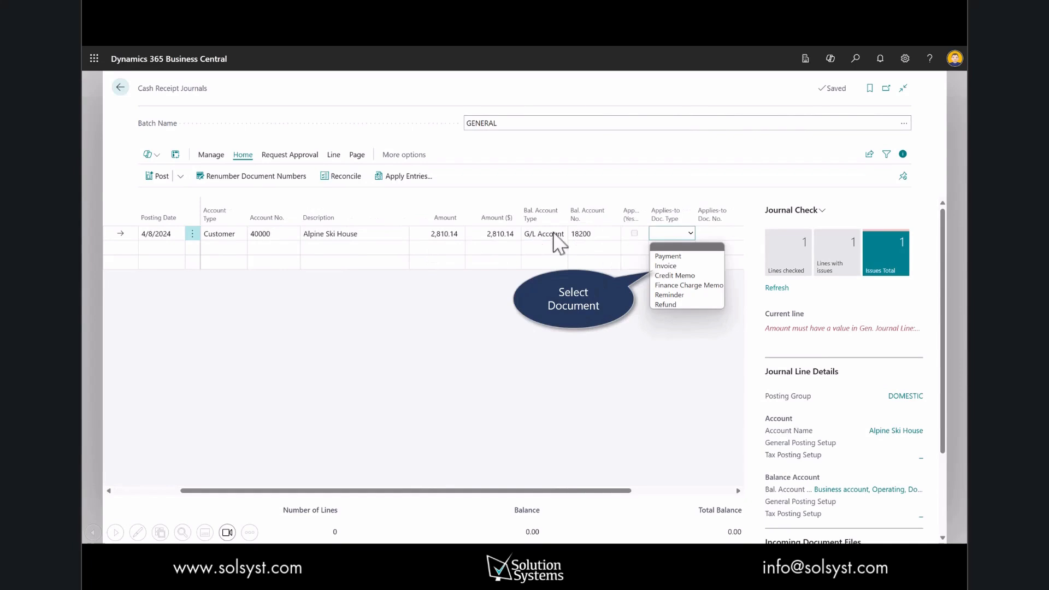
left_click(677, 266)
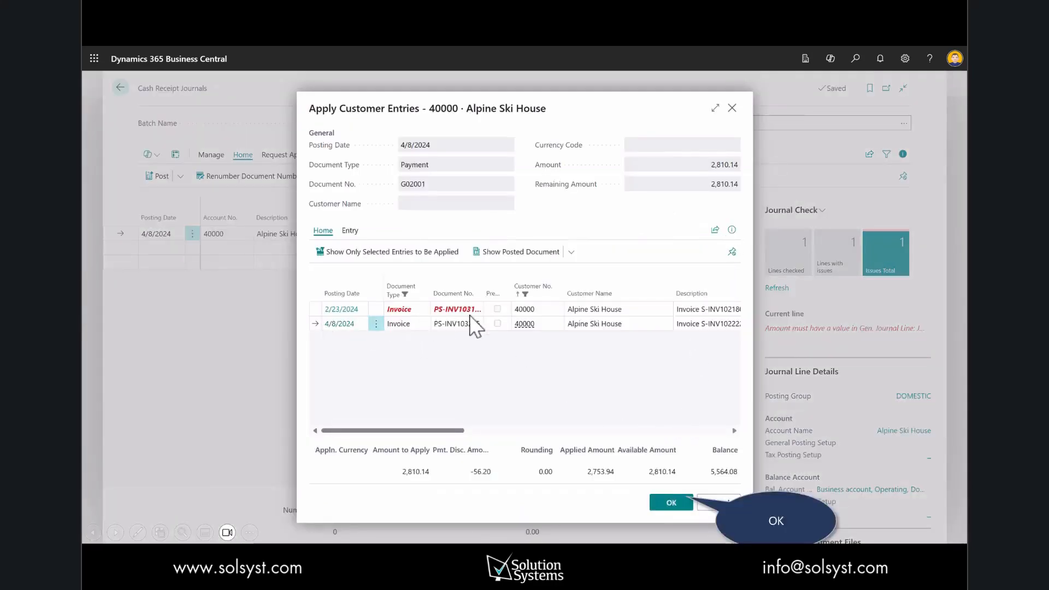
left_click(675, 502)
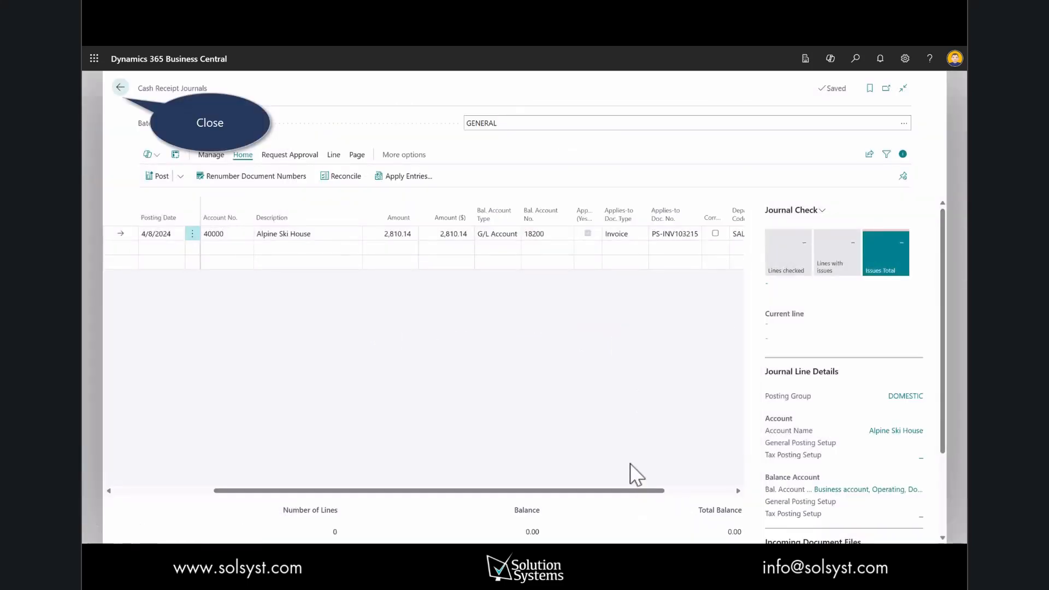
key("Escape")
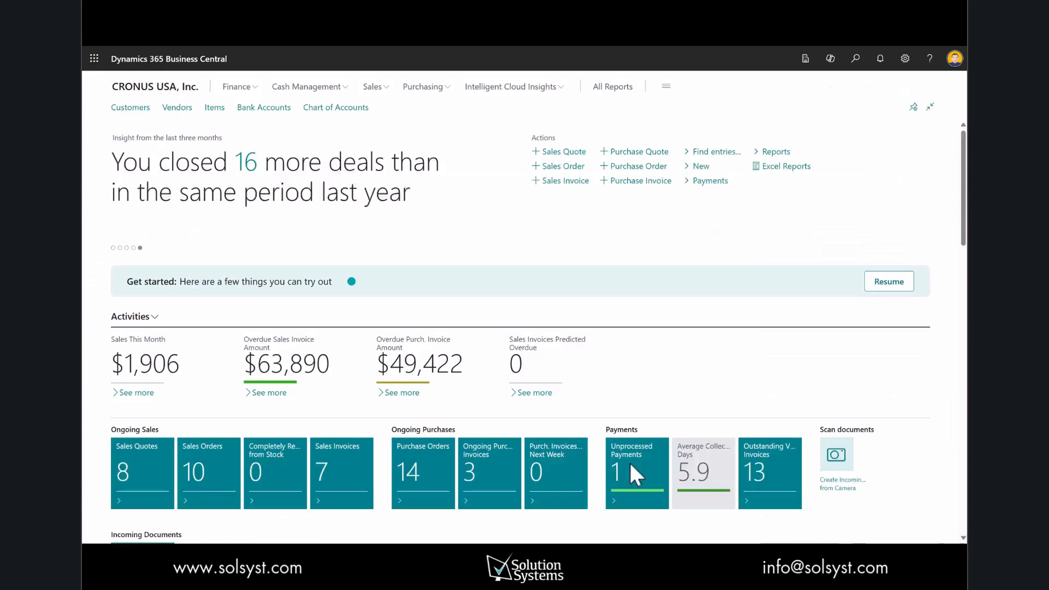